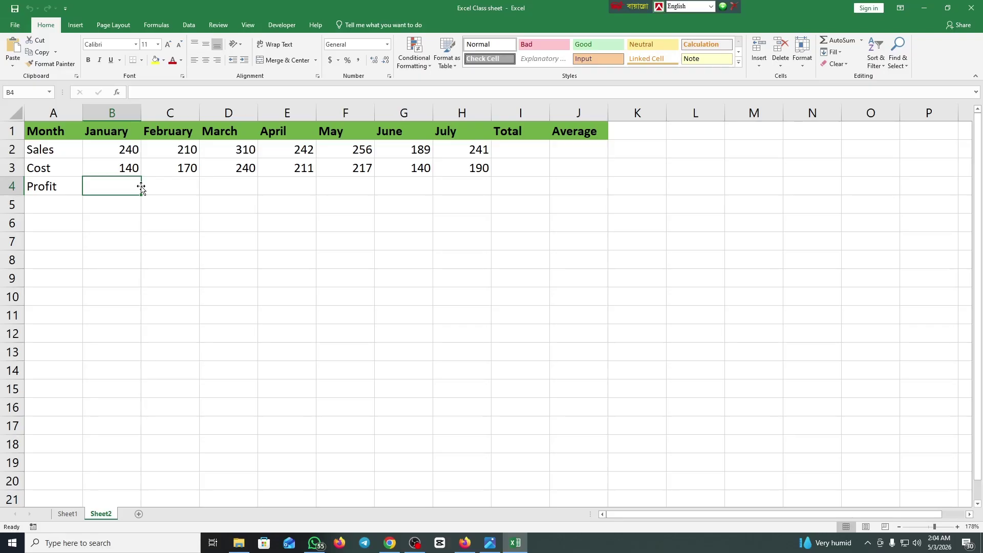
{"action": "left_click", "coordinate": [522, 131]}
{"action": "left_click", "coordinate": [522, 155]}
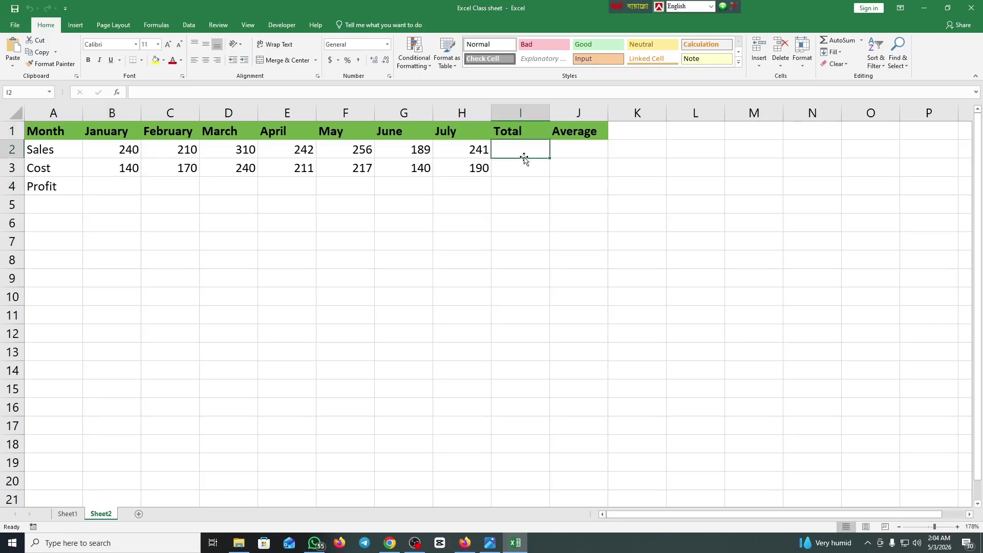
{"action": "left_click", "coordinate": [582, 139]}
{"action": "left_click", "coordinate": [574, 154]}
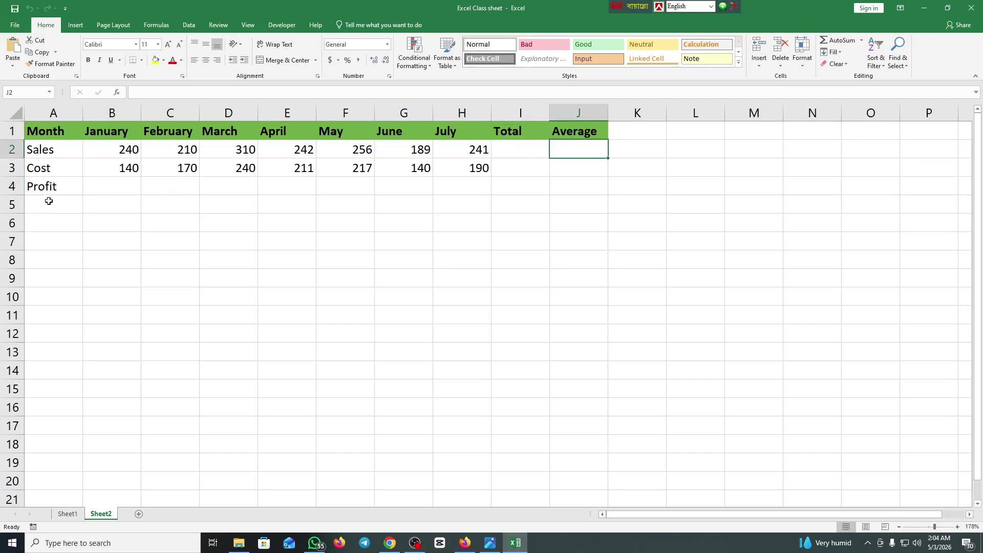
- Calculate January's profit in cell B4 by subtracting cost from sales with the formula =B2-B3
{"action": "left_click", "coordinate": [114, 189]}
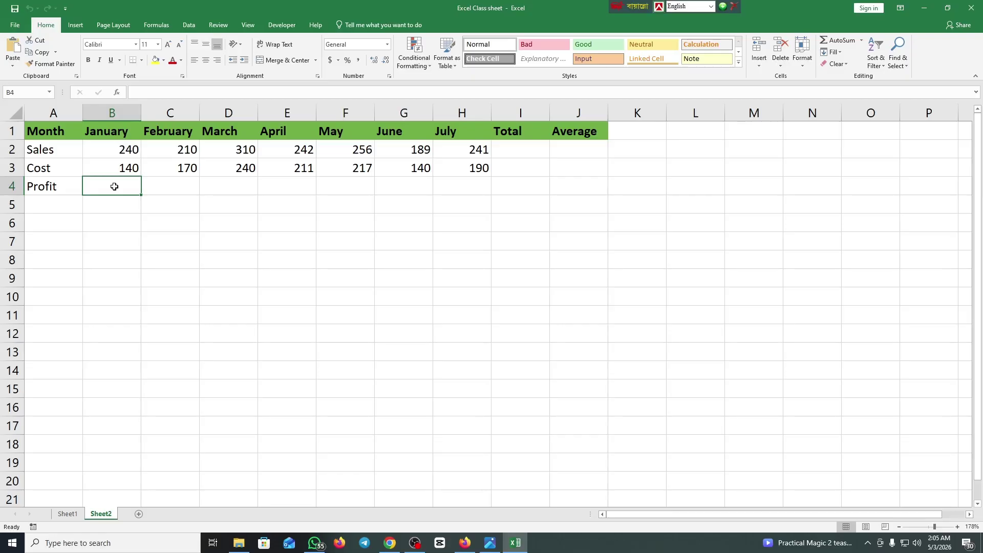
{"action": "type", "text": "="}
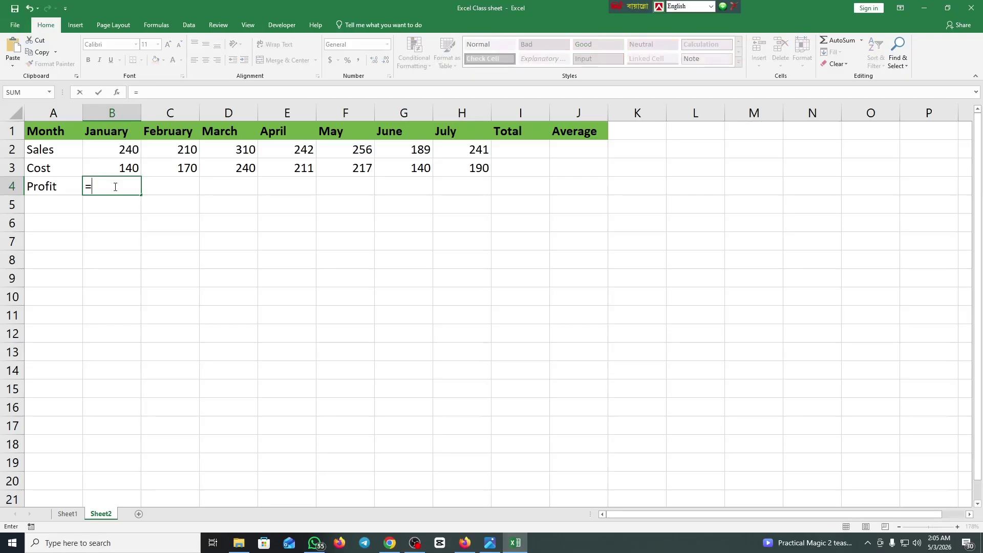
{"action": "key", "text": "Scroll_Lock"}
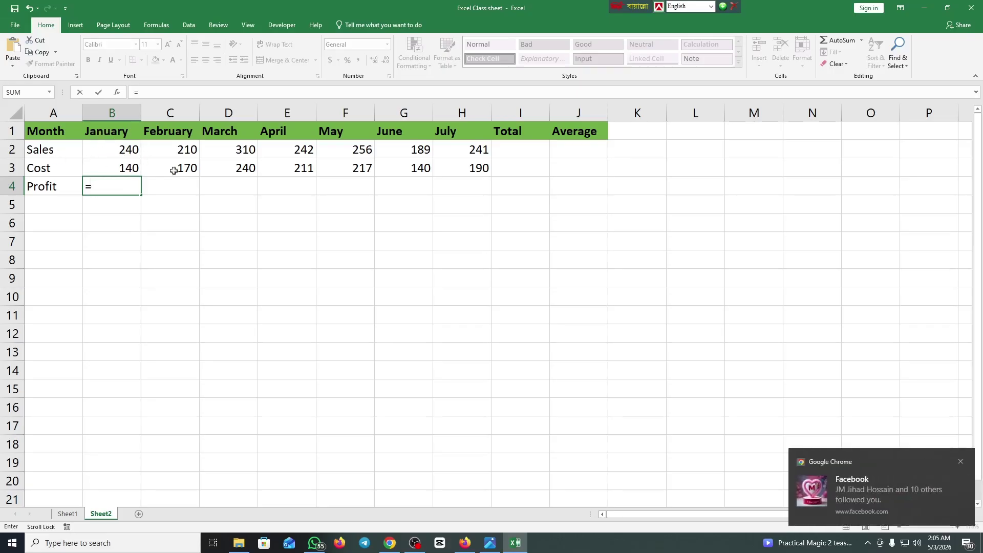
{"action": "left_click", "coordinate": [959, 462]}
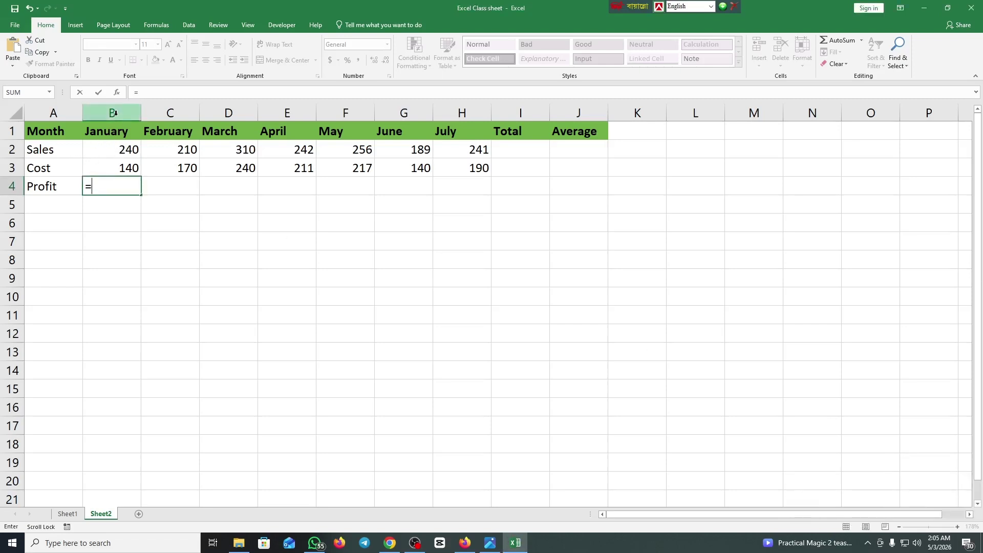
{"action": "left_click", "coordinate": [114, 151]}
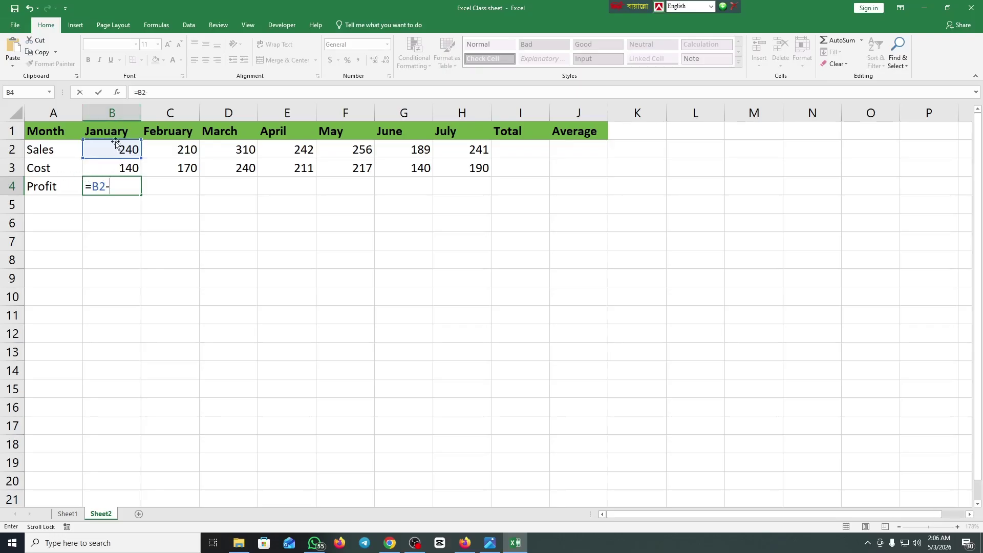
{"action": "left_click", "coordinate": [117, 171]}
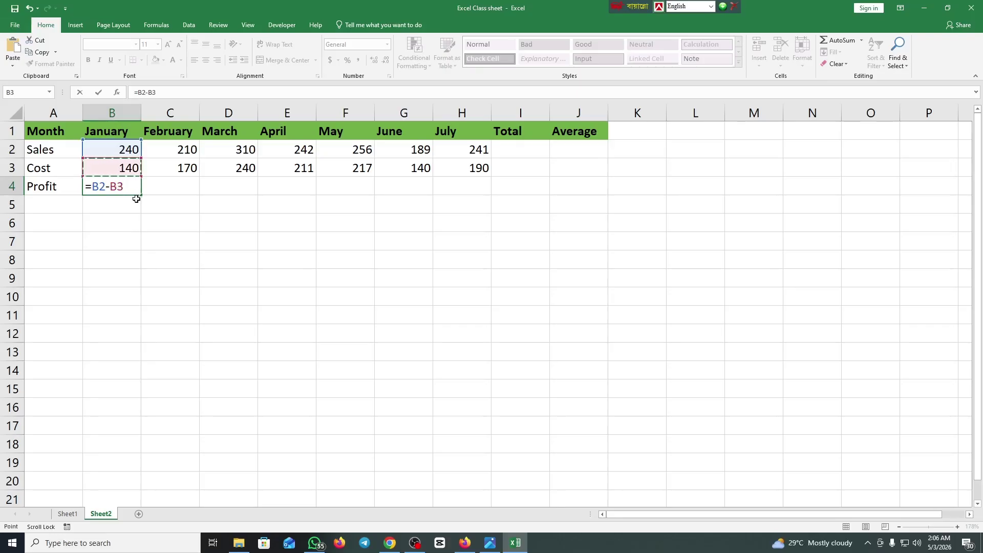
{"action": "key", "text": "Return"}
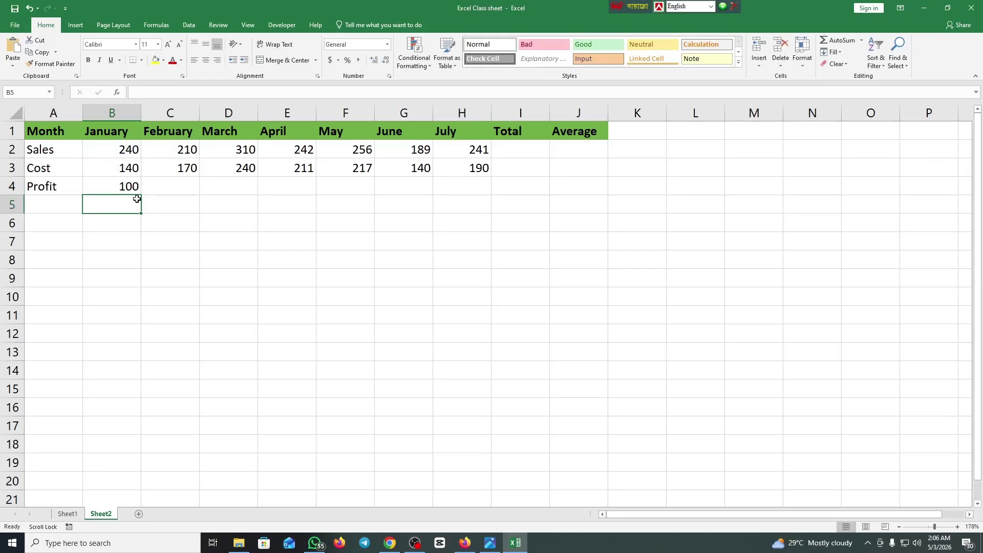
{"action": "left_click", "coordinate": [133, 189]}
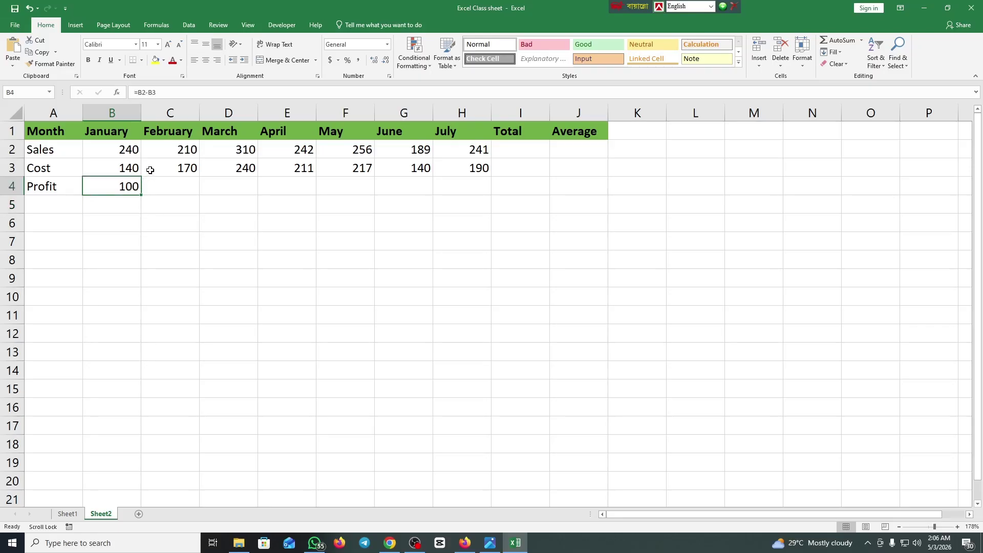
{"action": "left_click", "coordinate": [520, 153]}
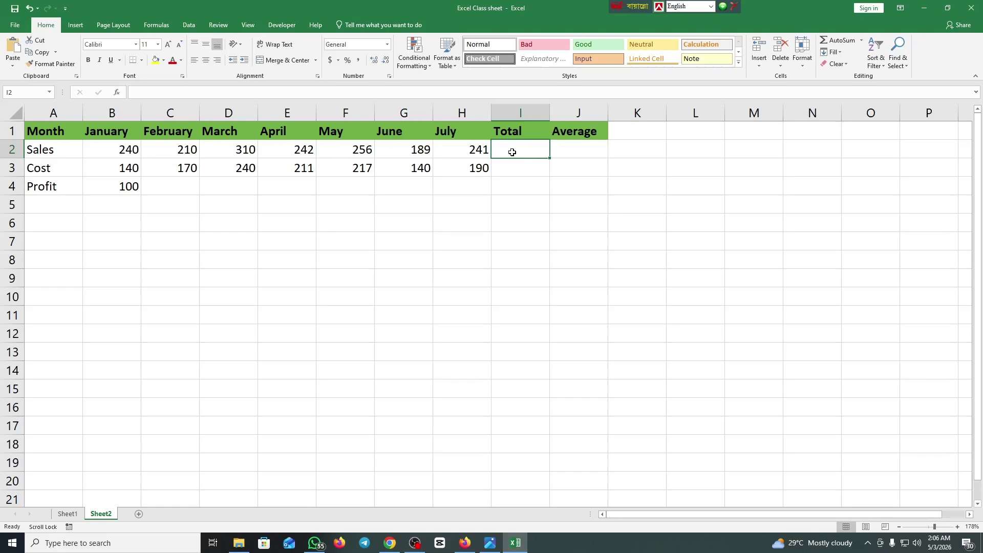
{"action": "type", "text": "="}
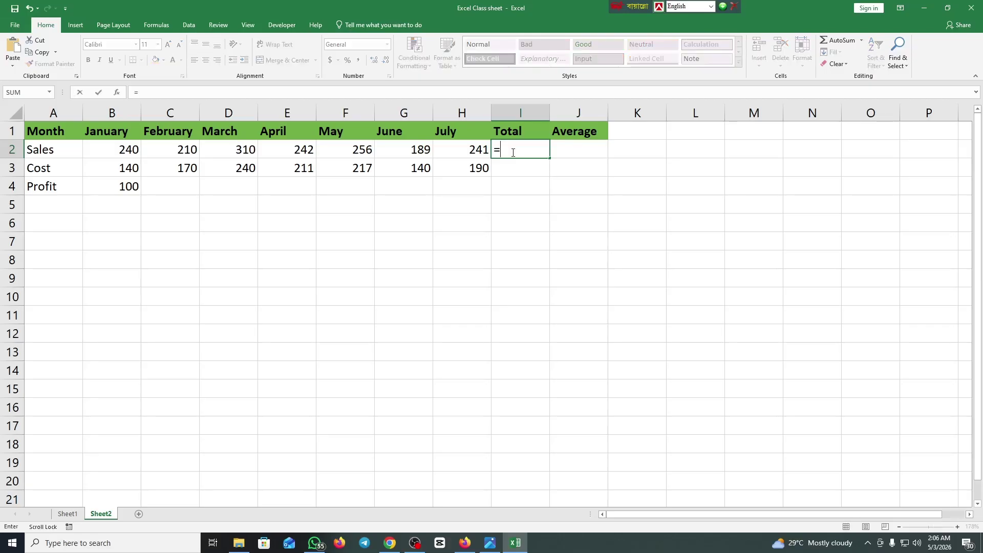
{"action": "left_click", "coordinate": [133, 149]}
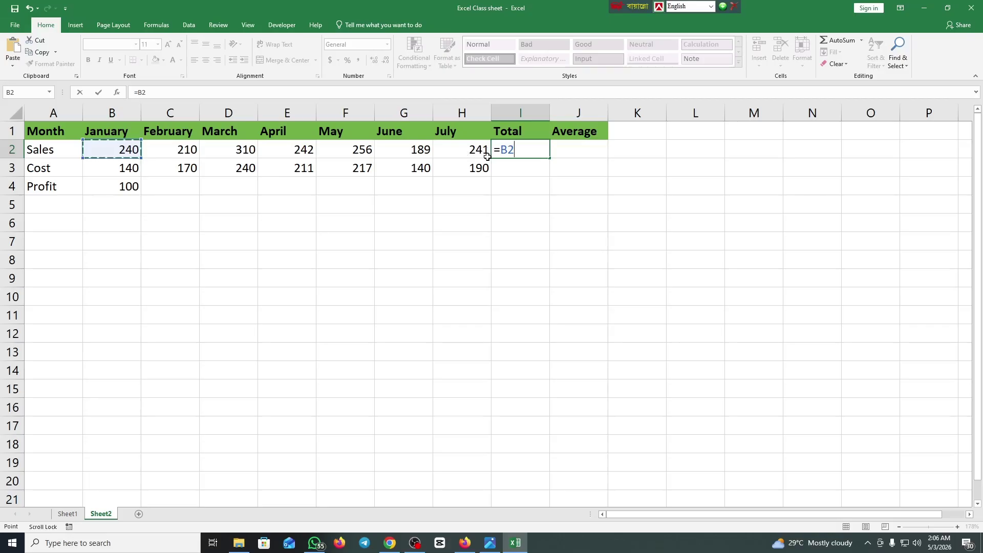
{"action": "type", "text": "+"}
{"action": "left_click", "coordinate": [172, 156]}
{"action": "type", "text": "+"}
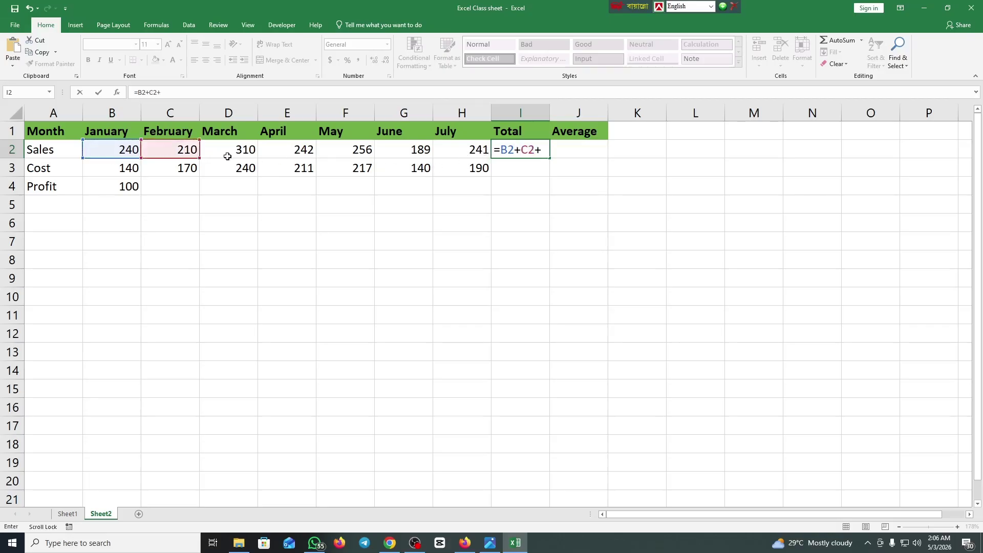
{"action": "left_click", "coordinate": [240, 154]}
{"action": "type", "text": "+"}
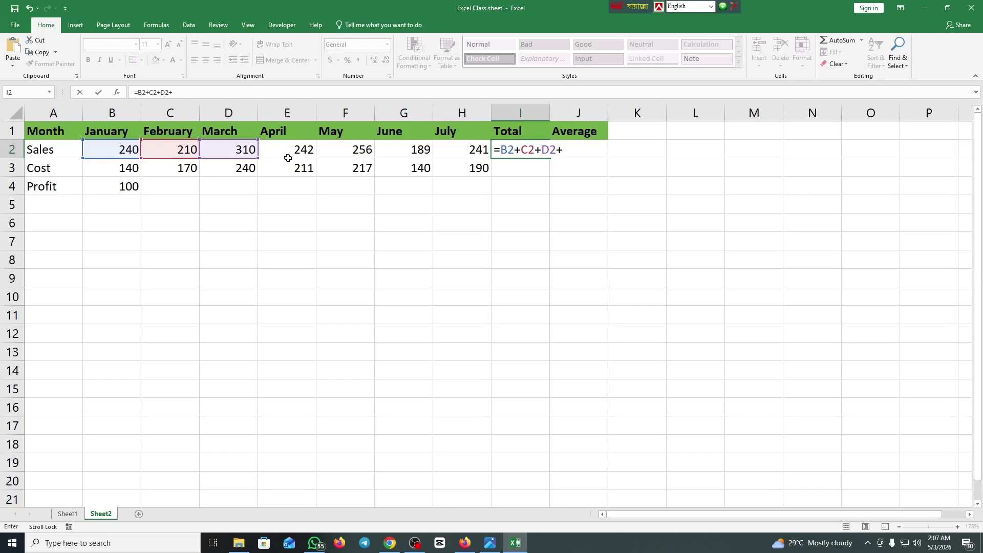
{"action": "left_click", "coordinate": [183, 210]}
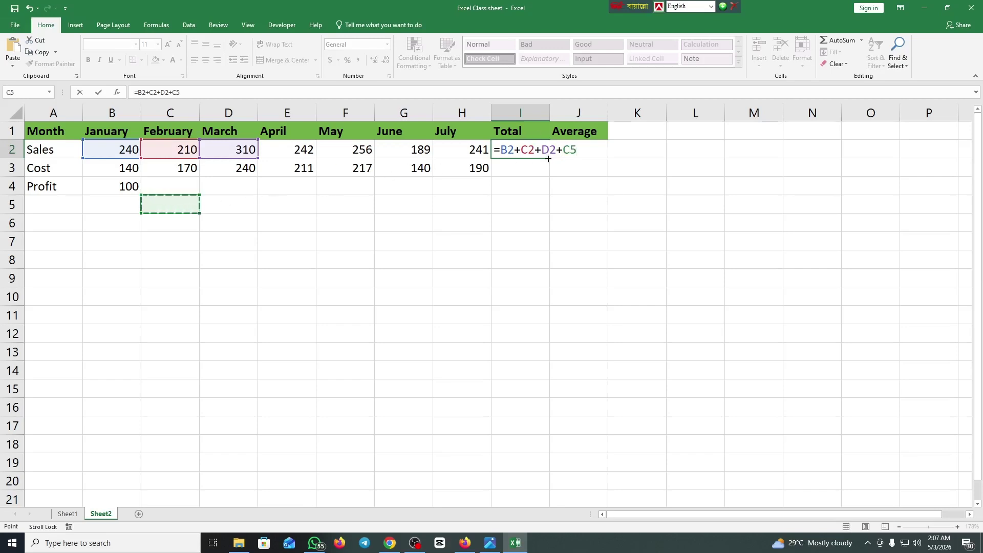
{"action": "key", "text": "BackSpace"}
{"action": "key", "text": "BackSpace"}
{"action": "key", "text": "BackSpace"}
{"action": "key", "text": "BackSpace"}
{"action": "key", "text": "BackSpace"}
{"action": "key", "text": "BackSpace"}
{"action": "key", "text": "BackSpace"}
{"action": "key", "text": "BackSpace"}
{"action": "key", "text": "BackSpace"}
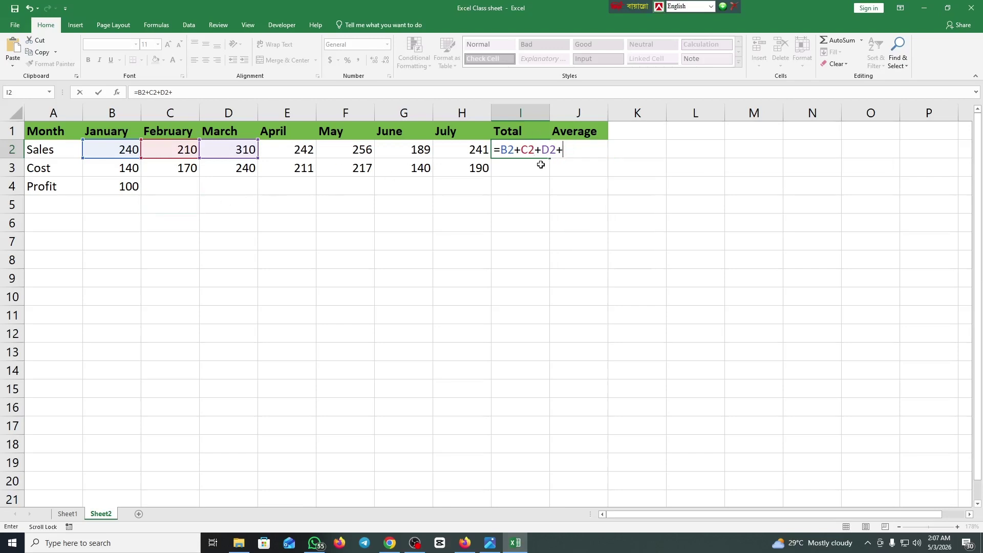
{"action": "key", "text": "BackSpace"}
{"action": "key", "text": "BackSpace"}
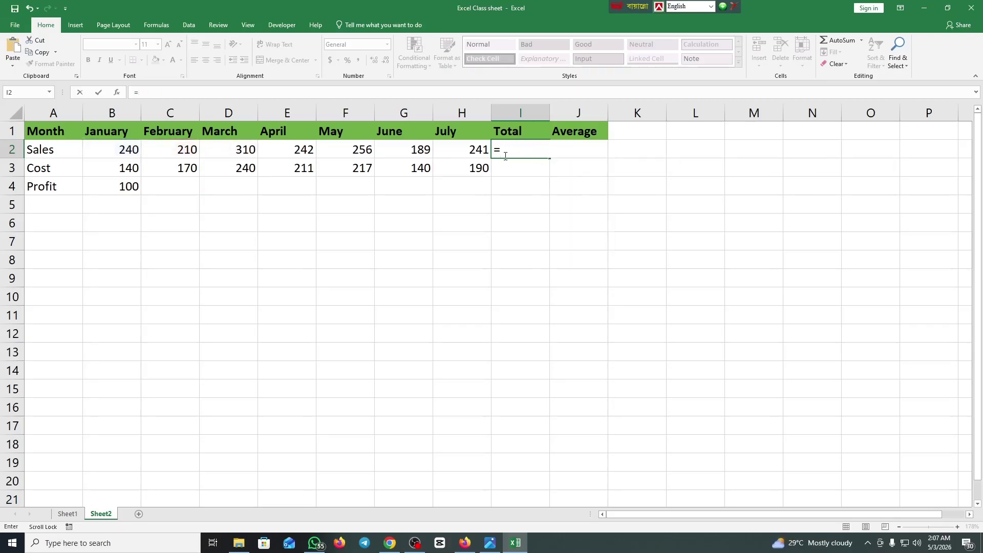
- Try to total the January to July sales in cell I2 with the formula =(B2:H2)
{"action": "left_click", "coordinate": [116, 152]}
{"action": "left_click_drag", "start_coordinate": [119, 155], "coordinate": [446, 155]}
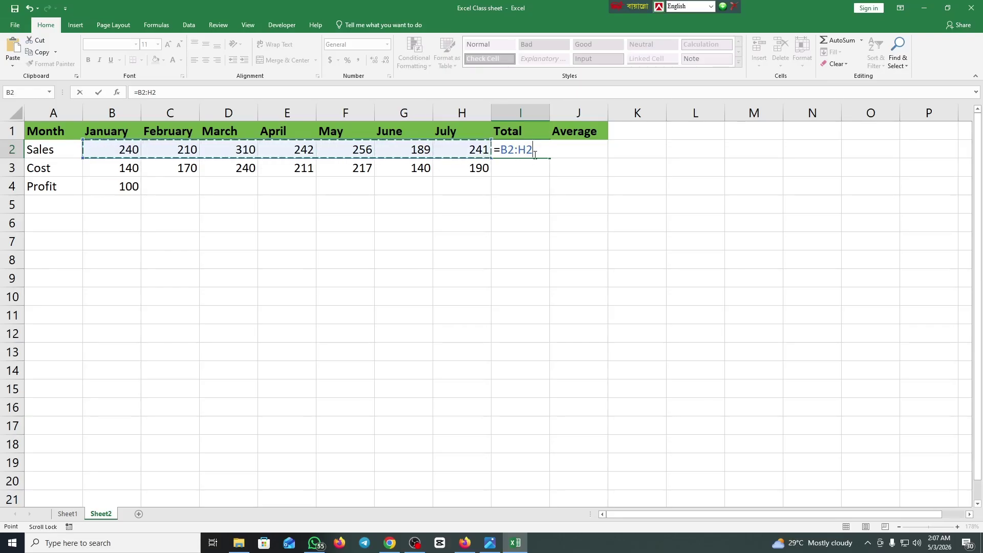
{"action": "left_click", "coordinate": [507, 152]}
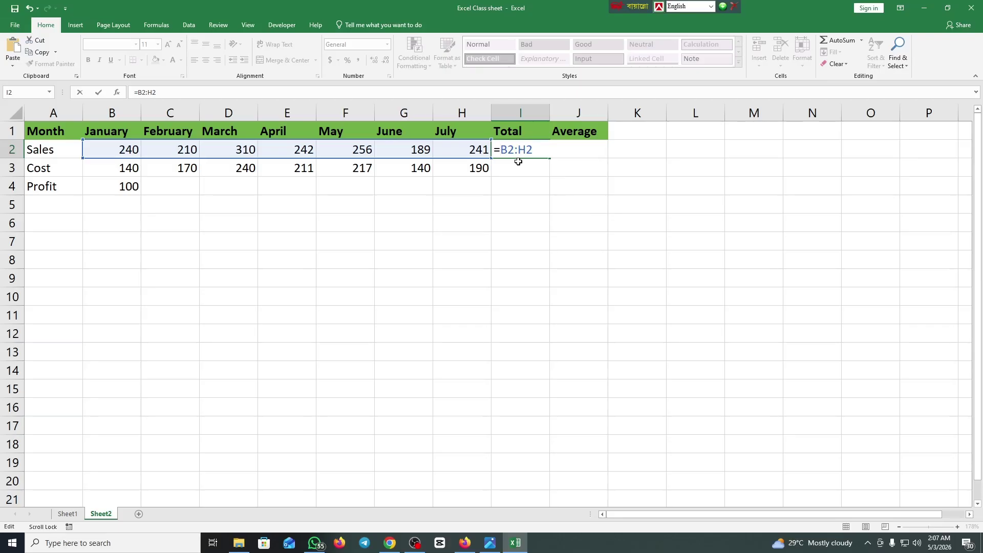
{"action": "type", "text": "("}
{"action": "type", "text": ")"}
{"action": "key", "text": "Return"}
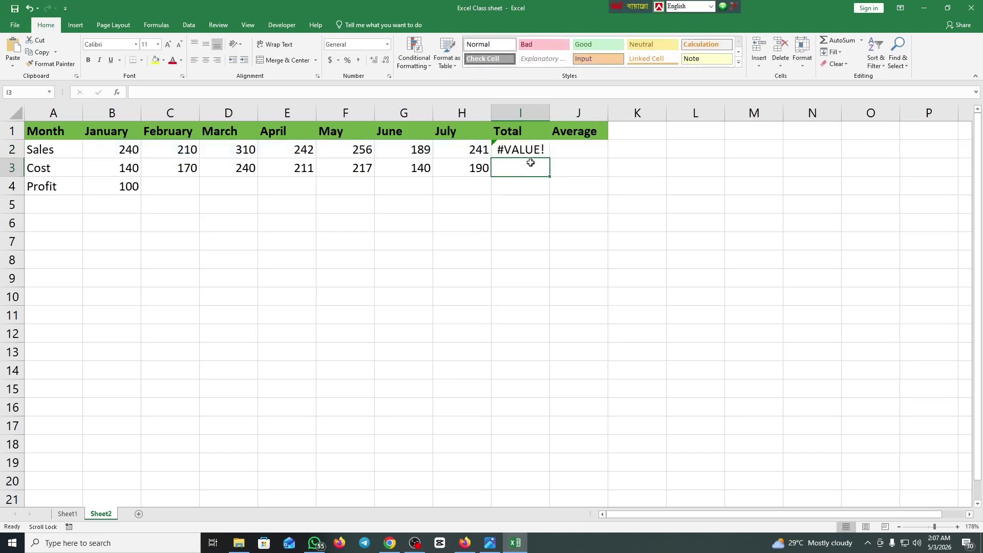
- Replace the formula in the Sales row's Total cell I2 with =SUM(B2:H2)
{"action": "double_click", "coordinate": [532, 171]}
{"action": "left_click", "coordinate": [534, 152]}
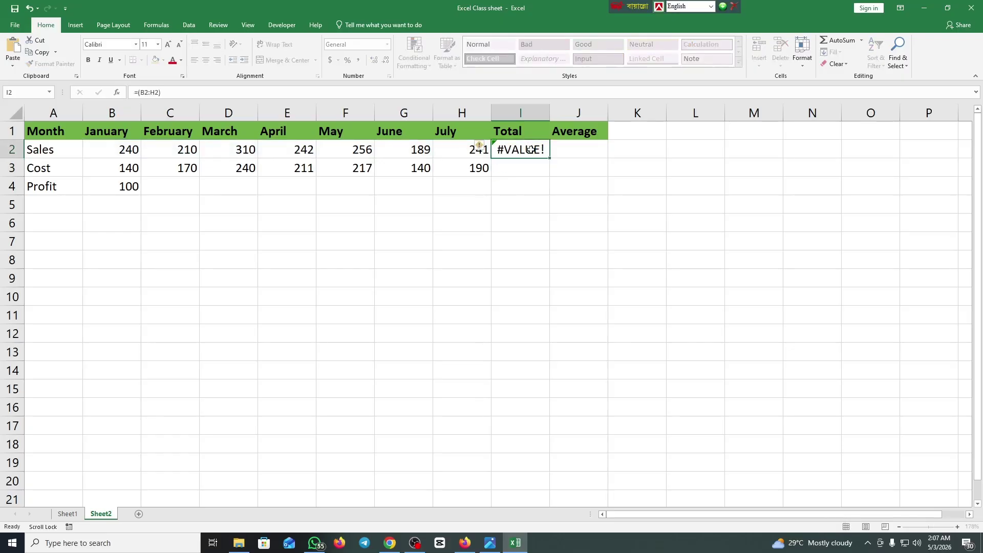
{"action": "double_click", "coordinate": [533, 152]}
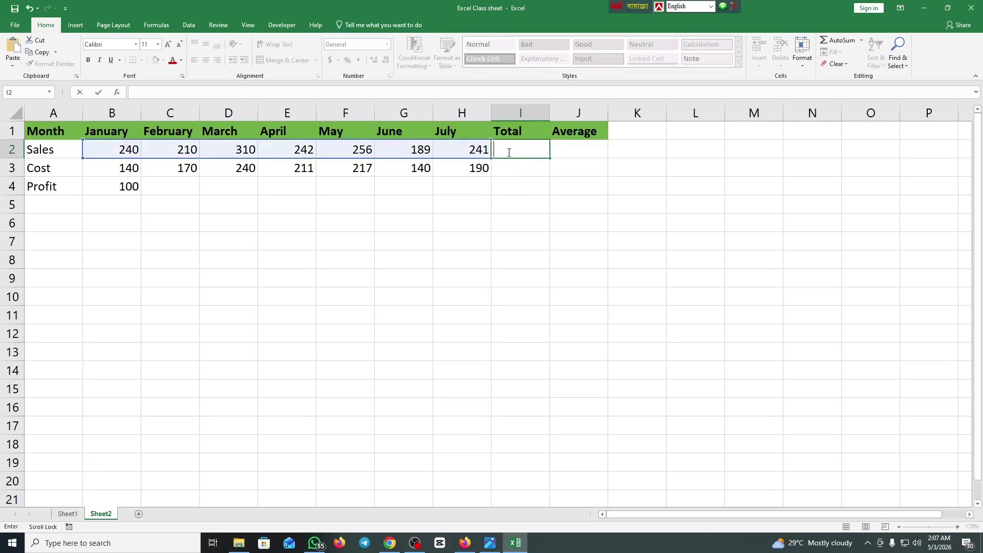
{"action": "type", "text": "="}
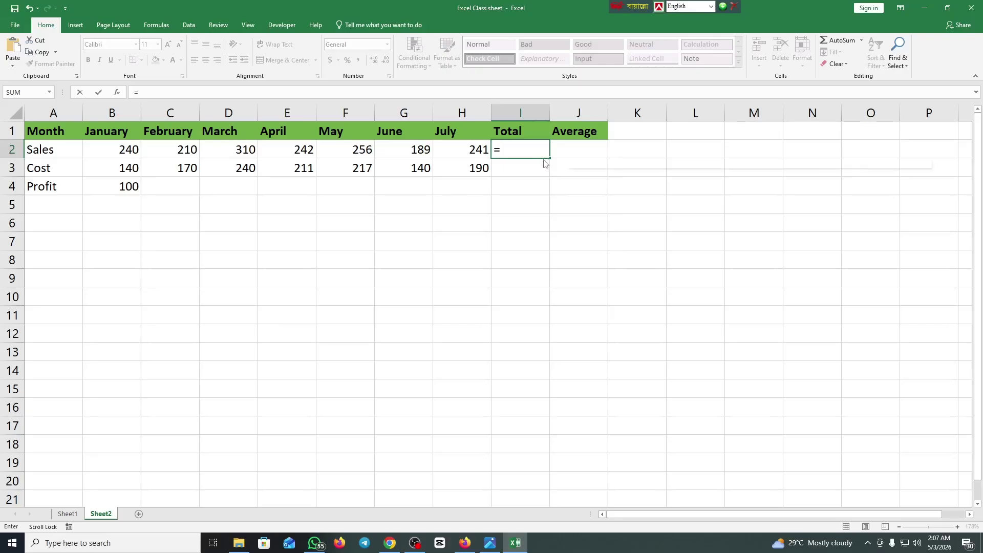
{"action": "type", "text": "sem"}
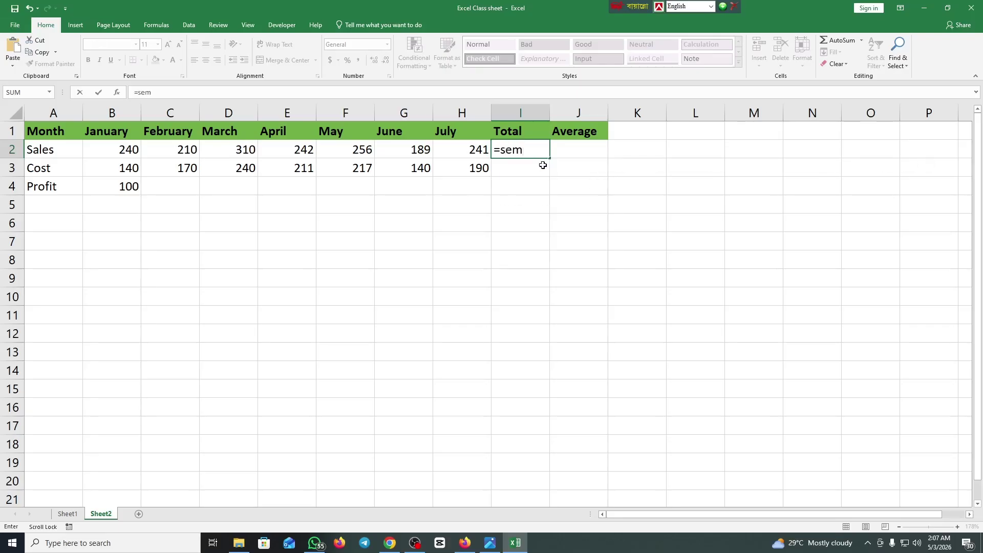
{"action": "key", "text": "BackSpace"}
{"action": "key", "text": "BackSpace"}
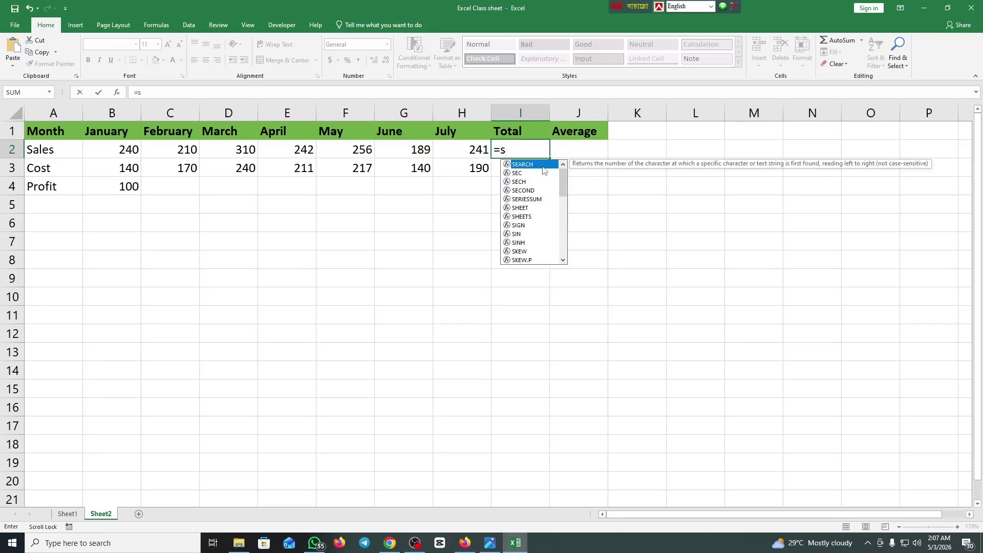
{"action": "type", "text": "um"}
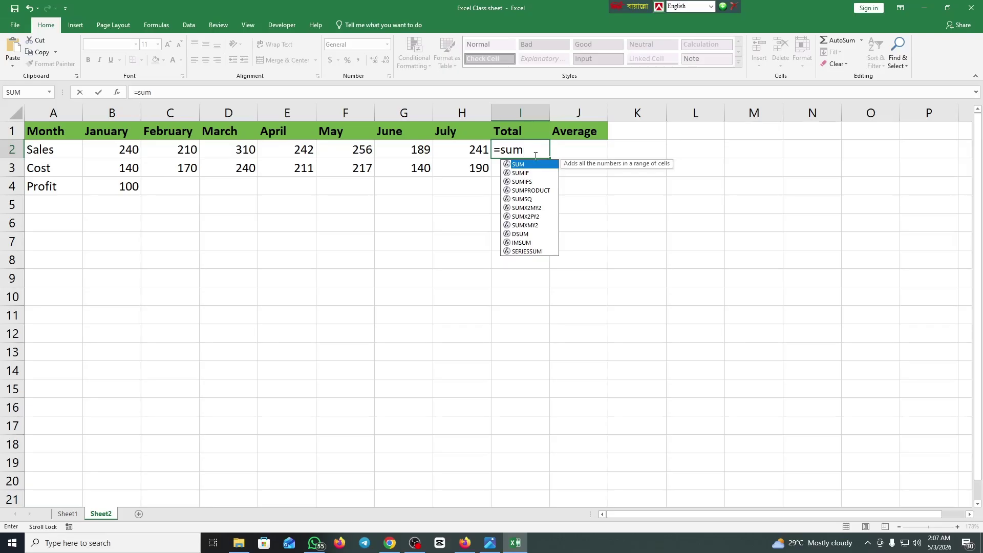
{"action": "type", "text": "()"}
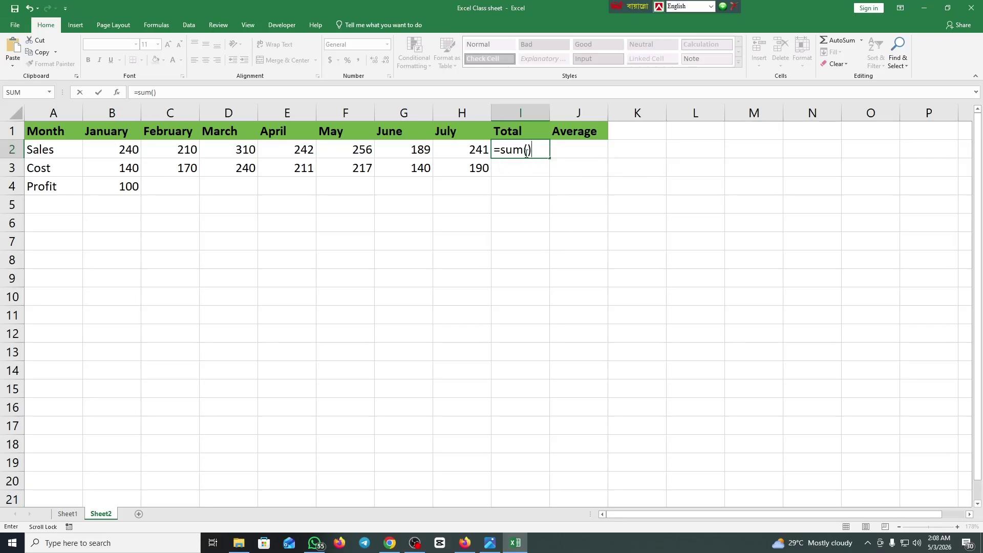
{"action": "left_click", "coordinate": [528, 150]}
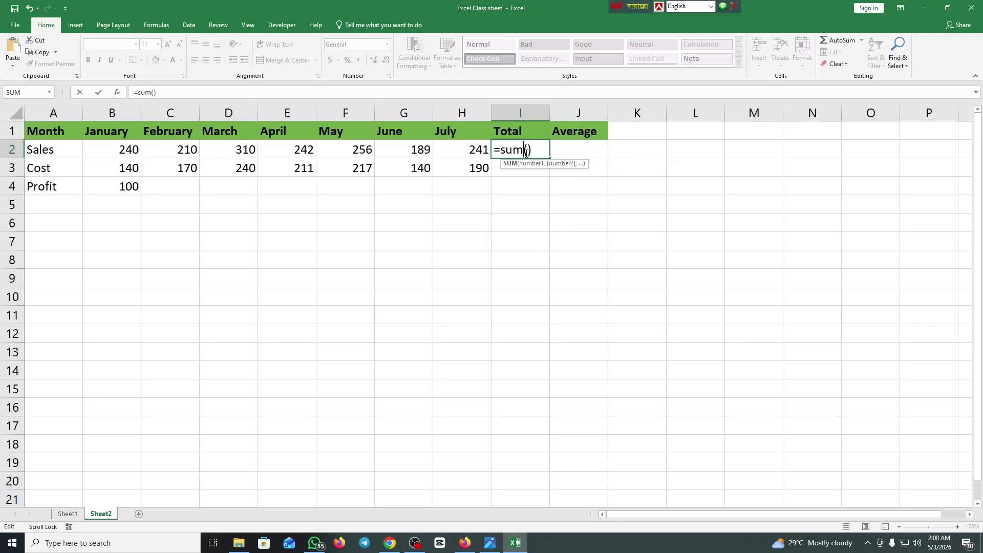
{"action": "left_click", "coordinate": [139, 150]}
{"action": "left_click_drag", "start_coordinate": [141, 151], "coordinate": [495, 160]}
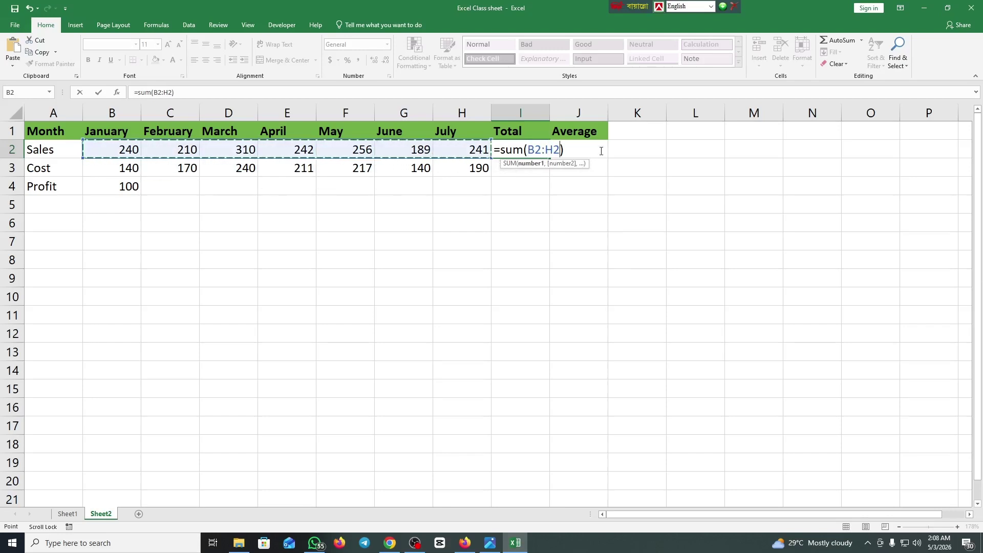
{"action": "key", "text": "Return"}
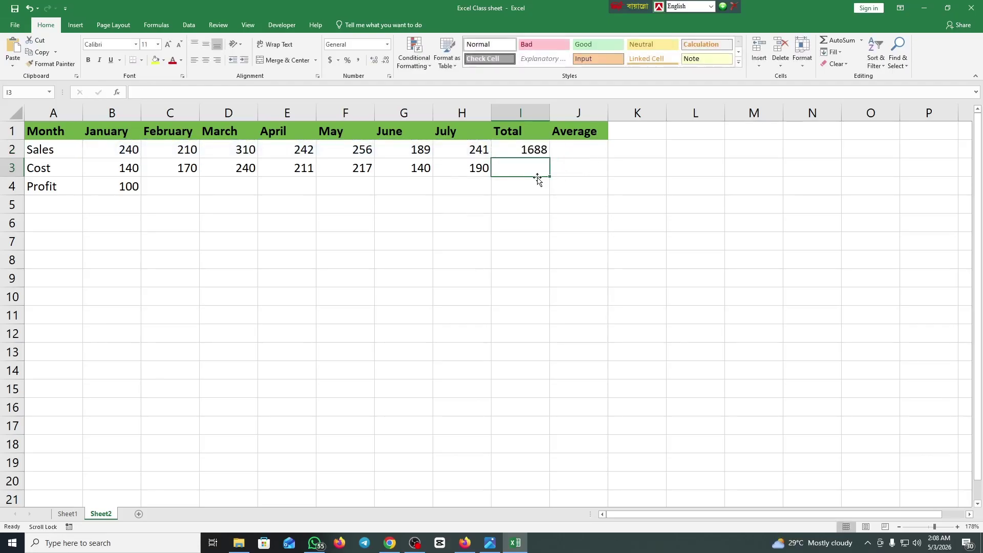
- Clear the Sales row's total from cell I2
{"action": "left_click", "coordinate": [531, 152]}
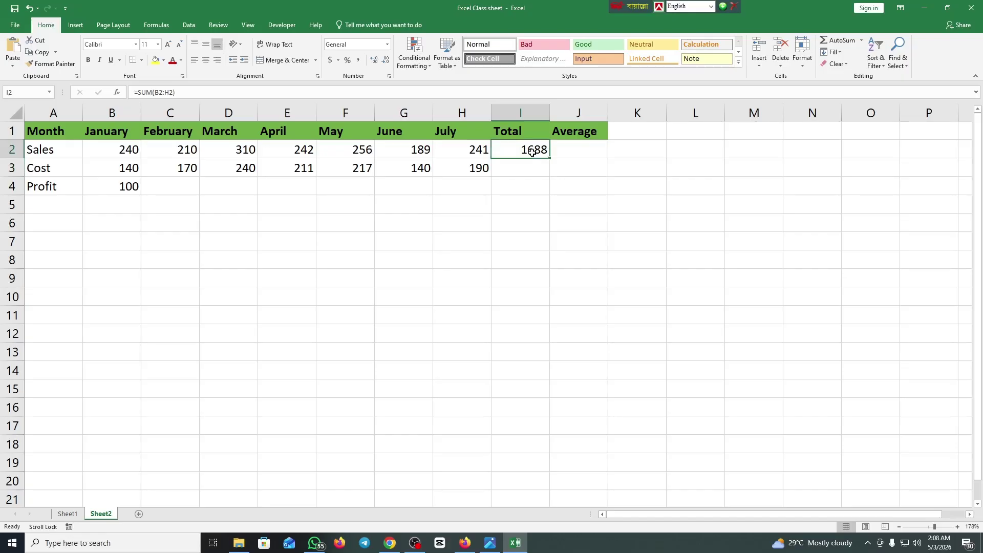
{"action": "key", "text": "BackSpace"}
{"action": "left_click", "coordinate": [480, 236]}
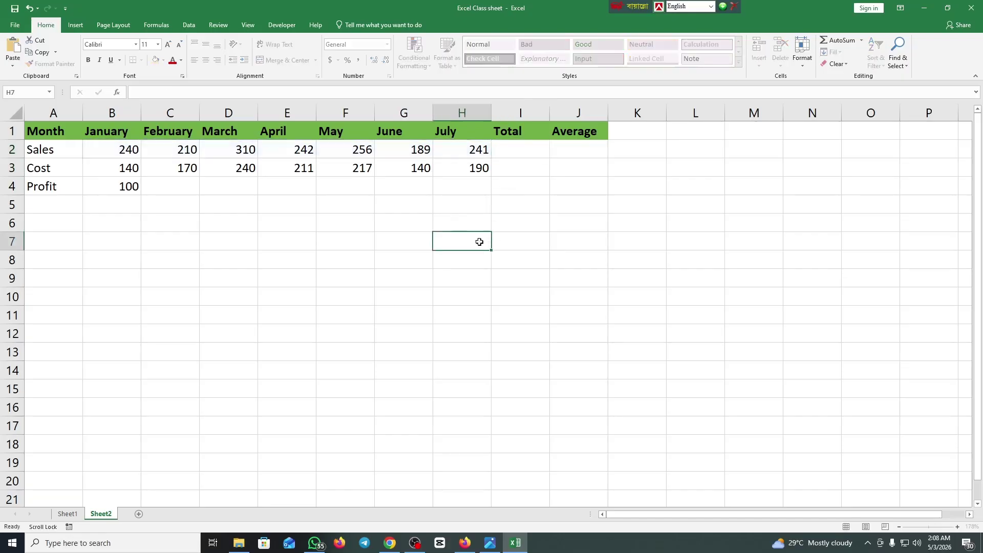
- Total the January to July sales into cell I2 by applying AutoSum to the range B2:I2
{"action": "left_click", "coordinate": [522, 150]}
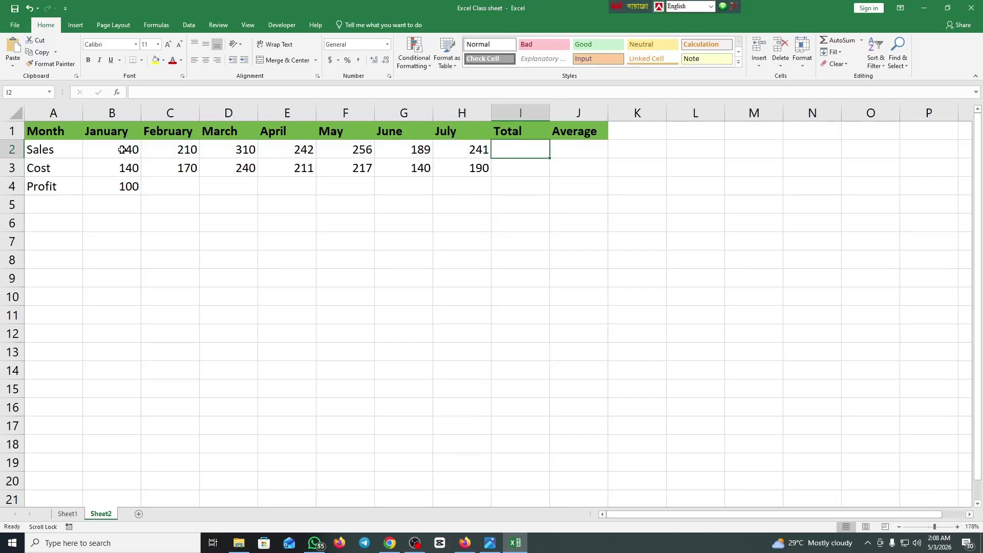
{"action": "left_click_drag", "start_coordinate": [125, 149], "coordinate": [476, 149]}
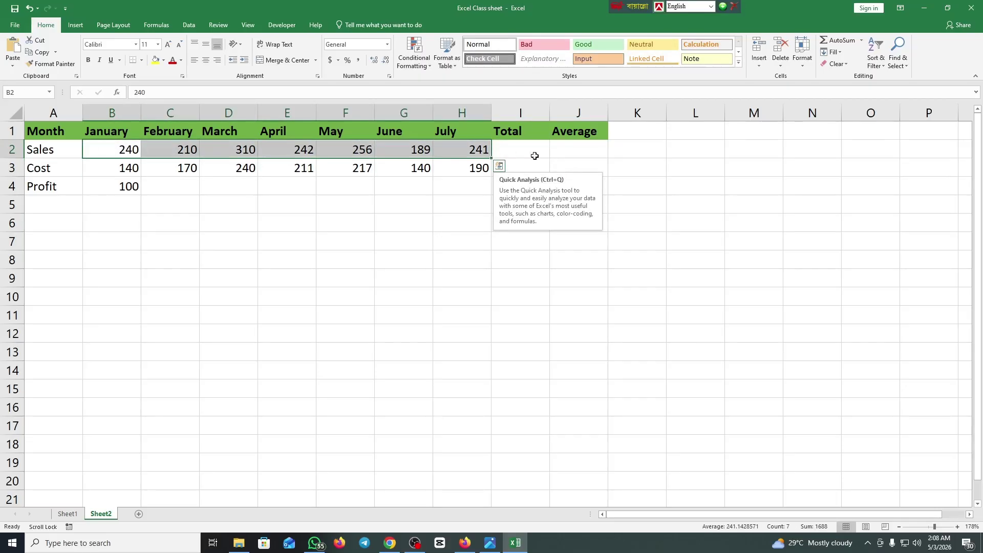
{"action": "left_click", "coordinate": [327, 353]}
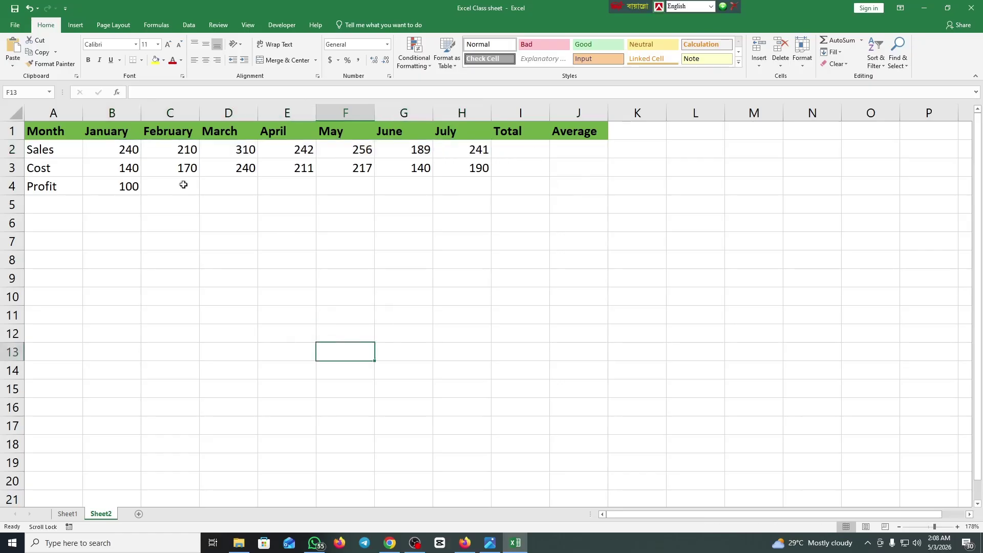
{"action": "left_click_drag", "start_coordinate": [121, 151], "coordinate": [512, 150]}
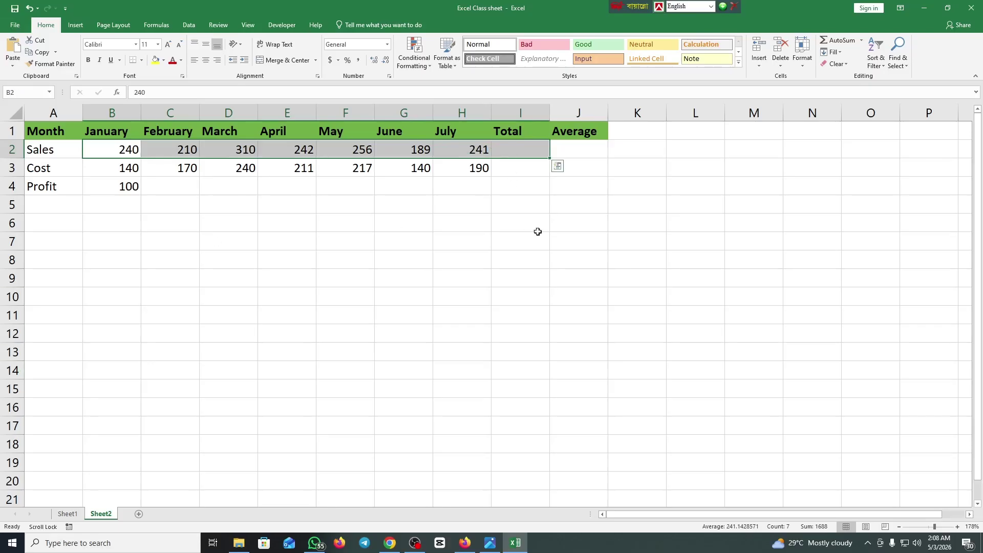
{"action": "left_click", "coordinate": [842, 41]}
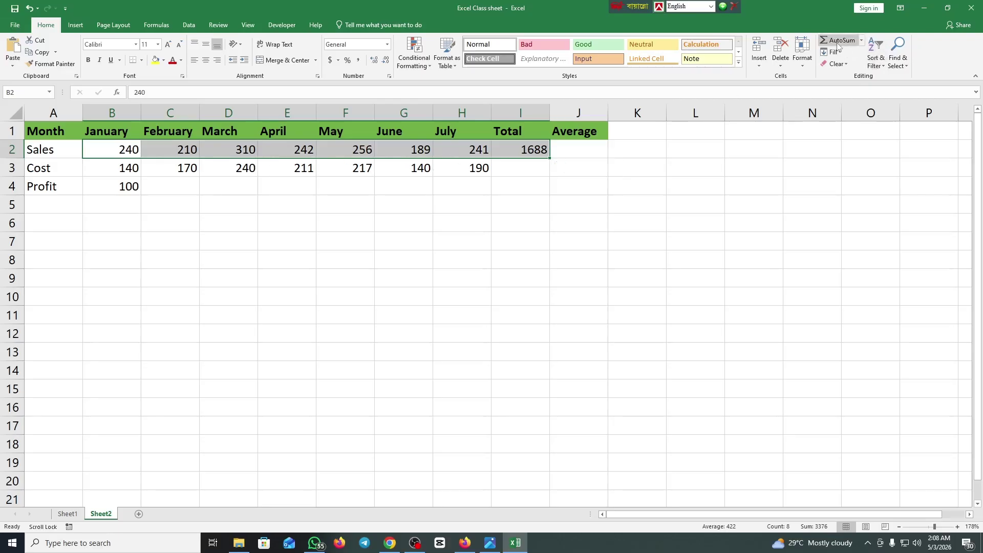
{"action": "left_click", "coordinate": [533, 239]}
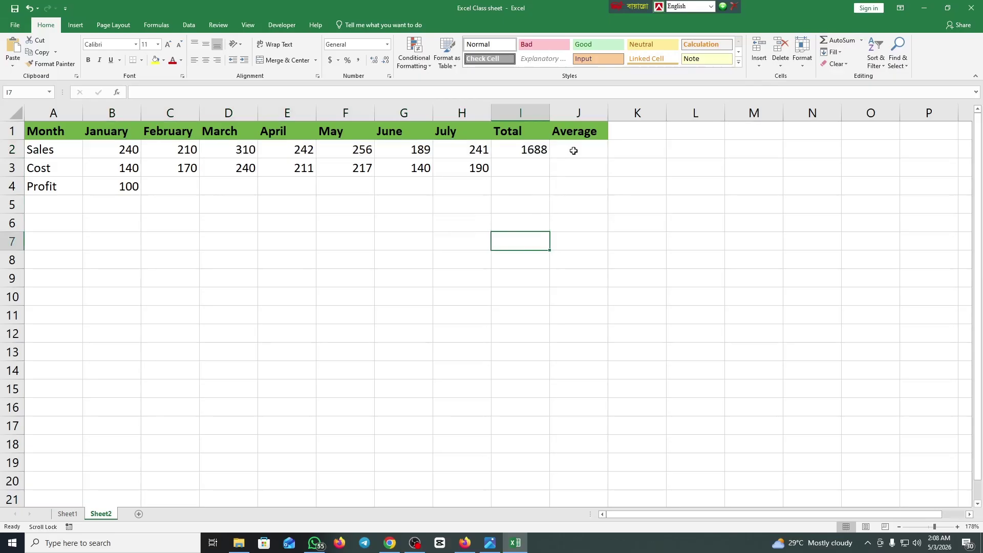
- Calculate the average monthly sales in cell J2 by dividing the total by seven with the formula =I2/7
{"action": "left_click", "coordinate": [573, 150]}
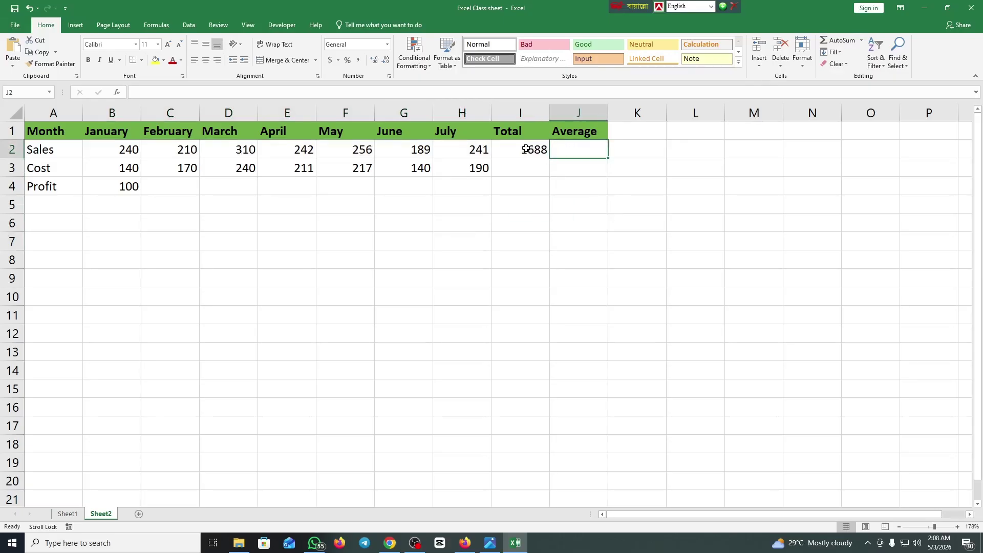
{"action": "left_click", "coordinate": [525, 149]}
{"action": "left_click", "coordinate": [569, 153]}
{"action": "type", "text": "="}
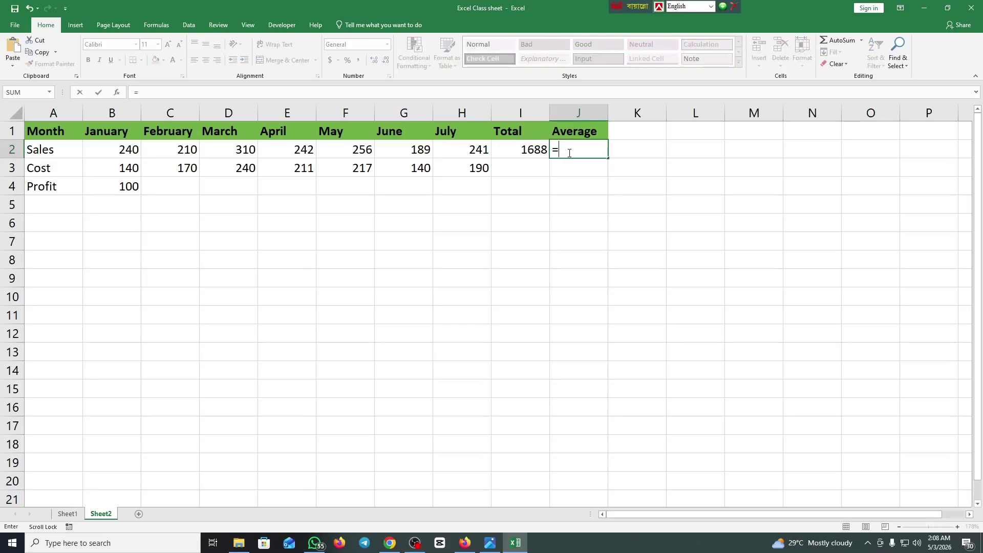
{"action": "left_click", "coordinate": [531, 149]}
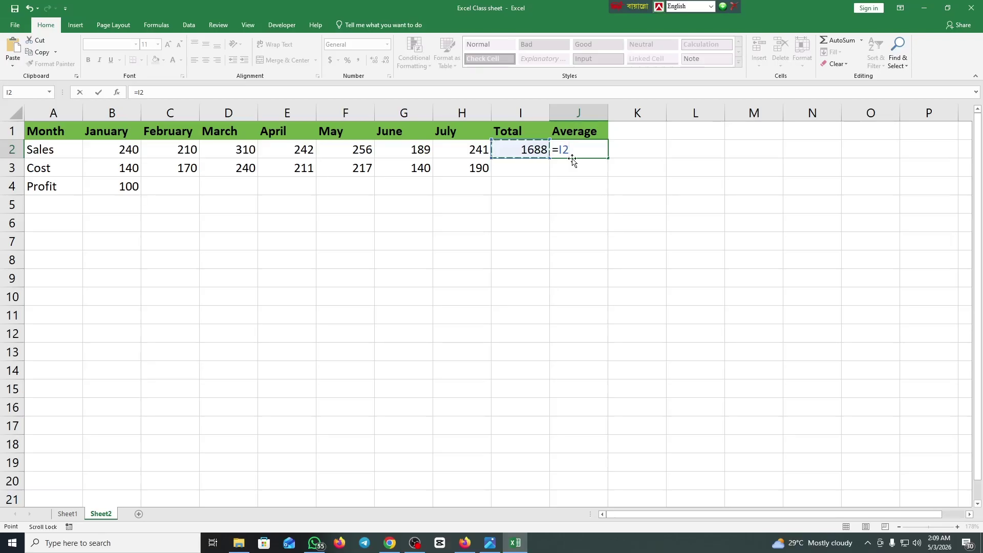
{"action": "type", "text": "/"}
{"action": "type", "text": "7"}
{"action": "key", "text": "Return"}
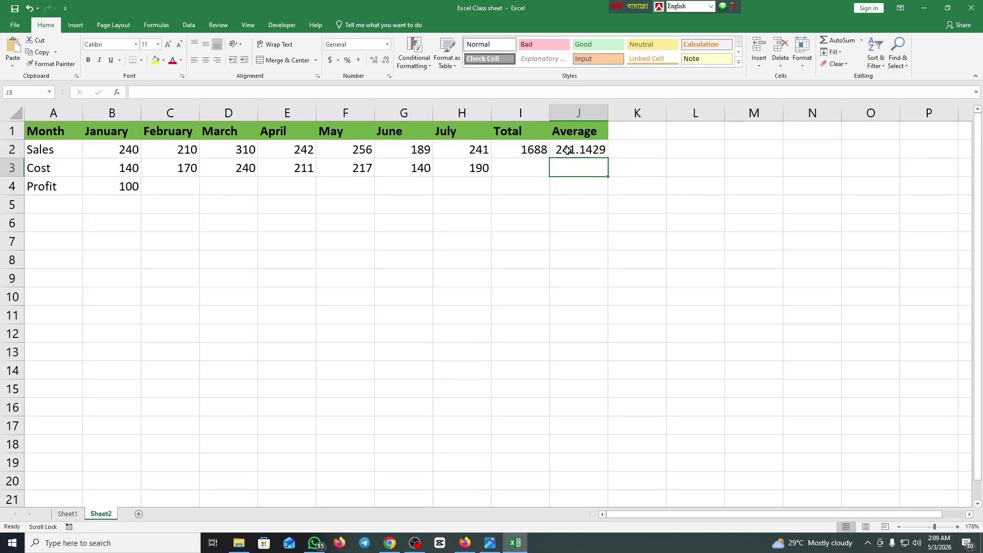
- Reduce the Sales average in cell J2 to two decimal places
{"action": "left_click", "coordinate": [604, 152]}
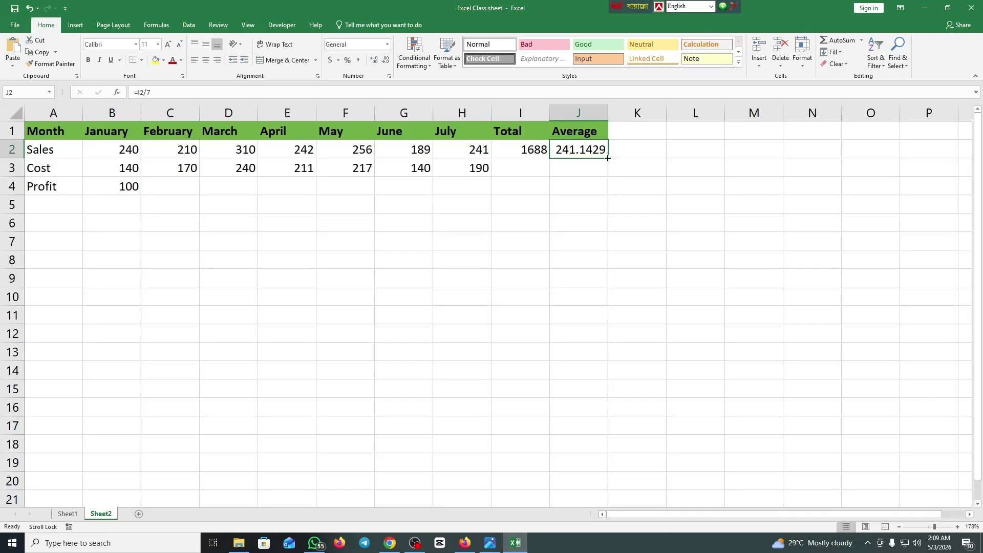
{"action": "left_click", "coordinate": [387, 61]}
{"action": "left_click", "coordinate": [386, 61]}
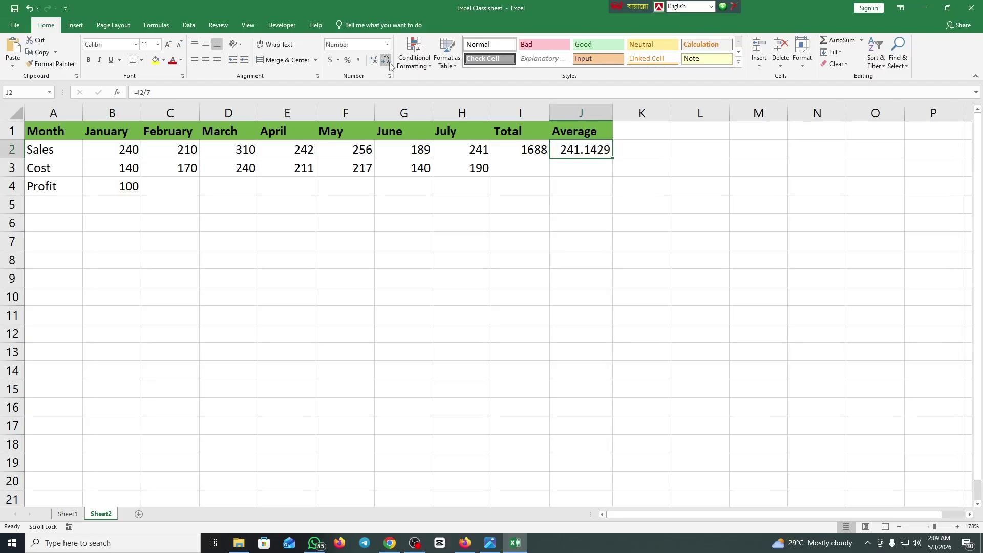
{"action": "left_click", "coordinate": [387, 61]}
{"action": "left_click", "coordinate": [387, 61]}
{"action": "left_click", "coordinate": [604, 169]}
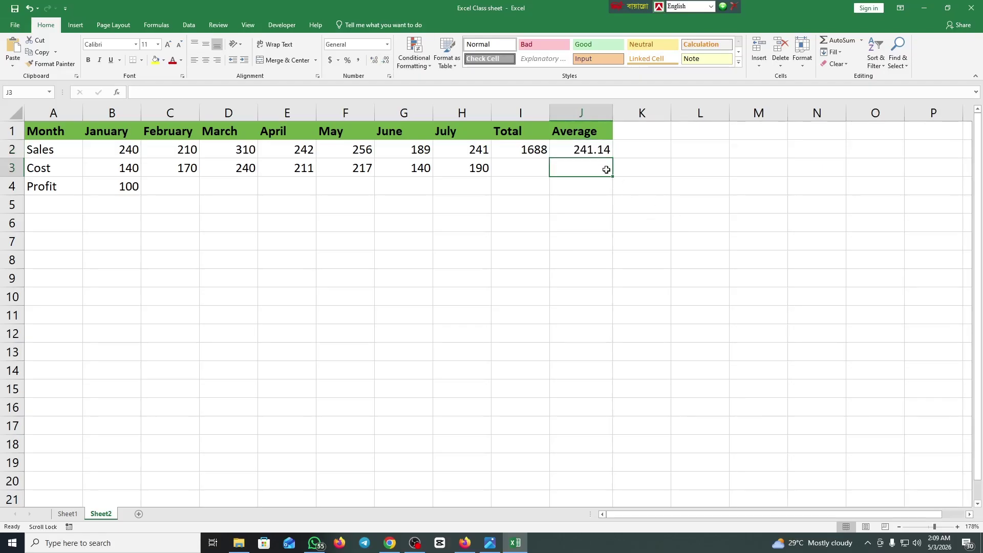
- Fill January's profit formula from cell B4 across the Profit row through July in H4
{"action": "left_click", "coordinate": [95, 186]}
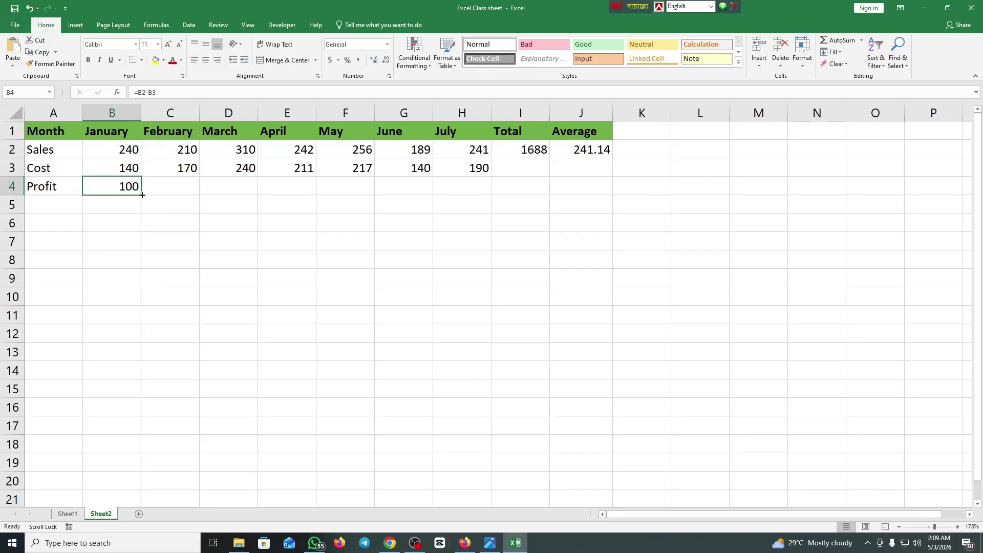
{"action": "left_click_drag", "start_coordinate": [142, 194], "coordinate": [465, 194]}
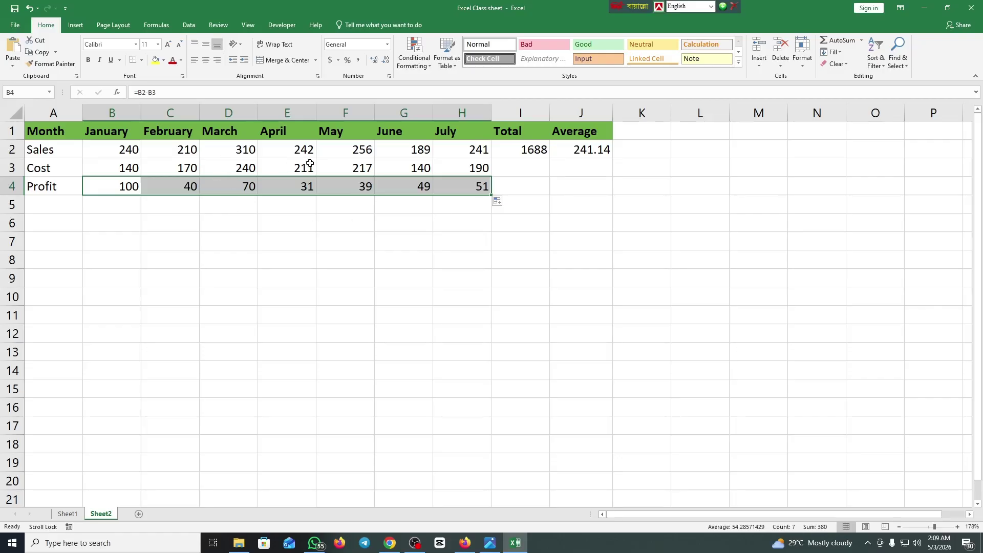
{"action": "left_click", "coordinate": [531, 189]}
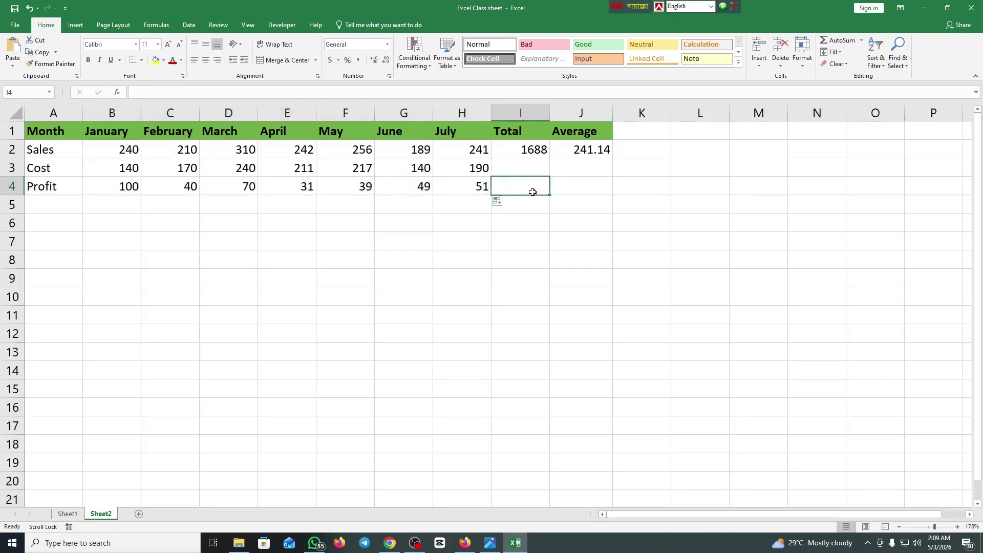
- Fill the Sales row's total and average formulas from I2 and J2 down to the Cost and Profit rows
{"action": "left_click", "coordinate": [531, 155]}
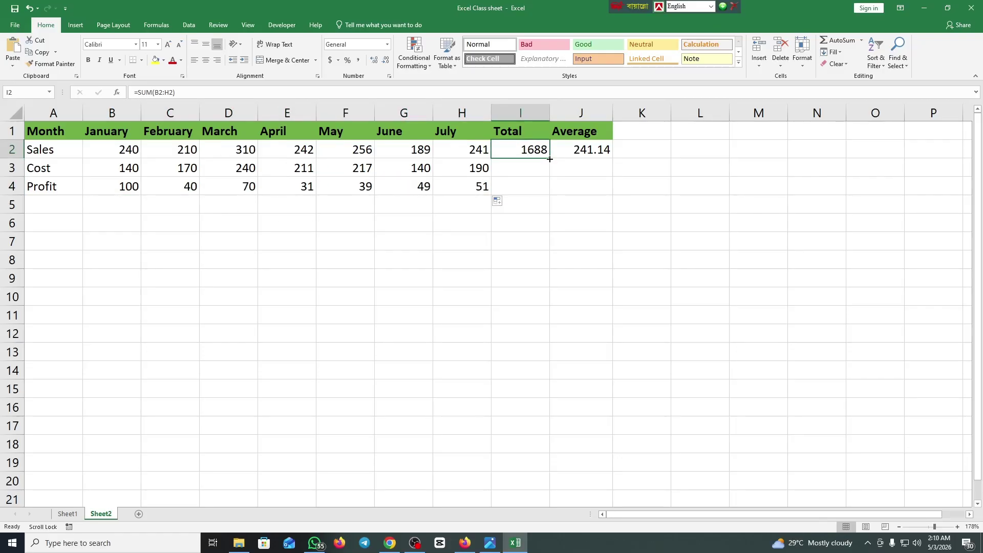
{"action": "left_click_drag", "start_coordinate": [549, 159], "coordinate": [549, 191]}
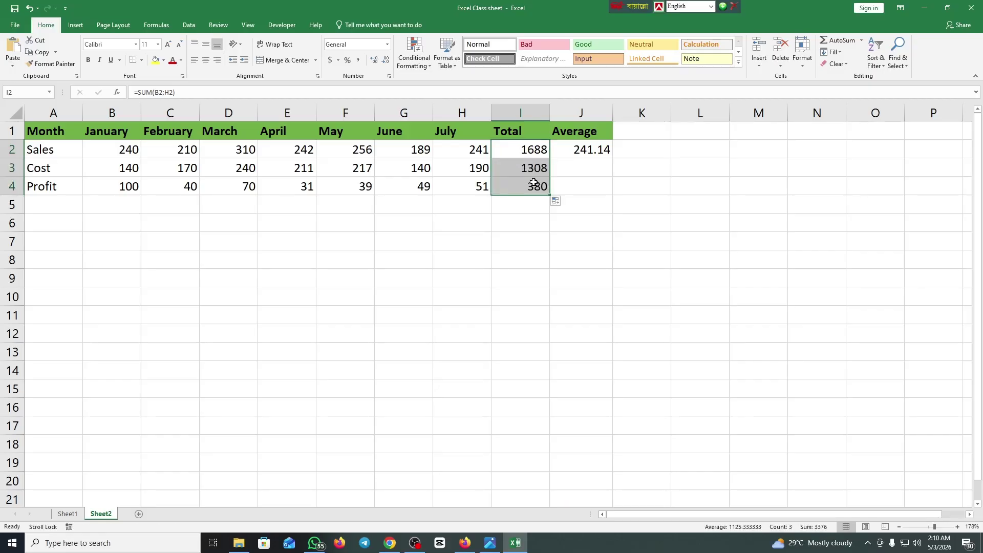
{"action": "left_click", "coordinate": [594, 154]}
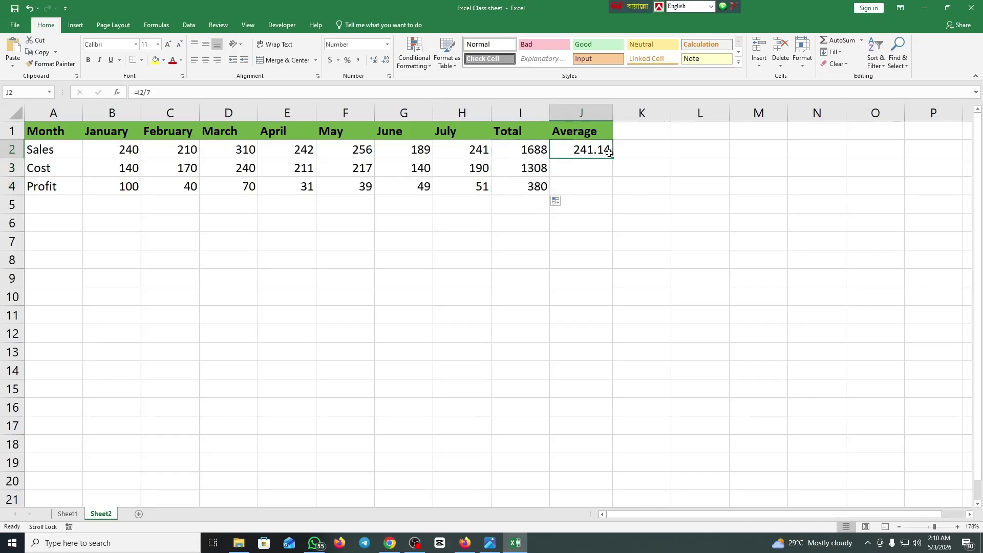
{"action": "left_click_drag", "start_coordinate": [612, 157], "coordinate": [616, 188]}
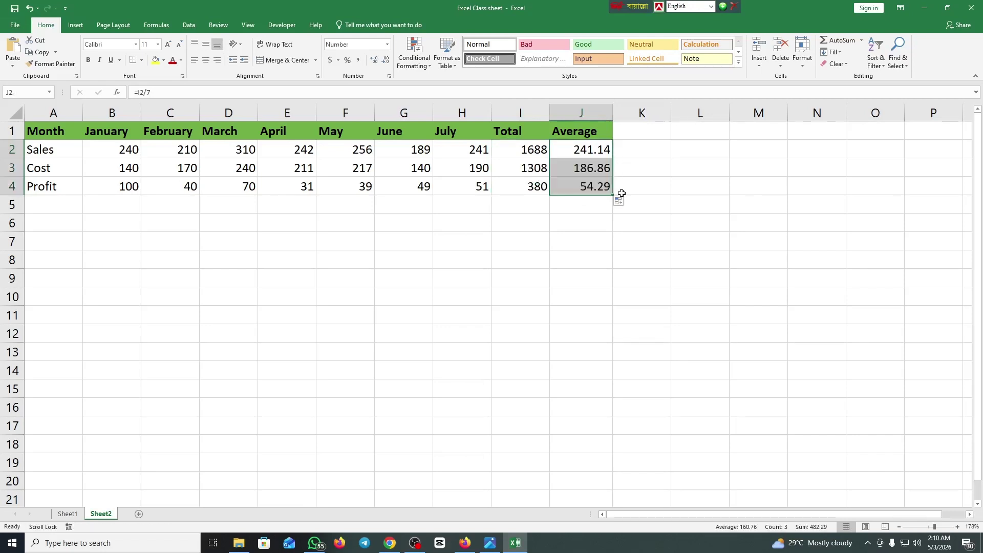